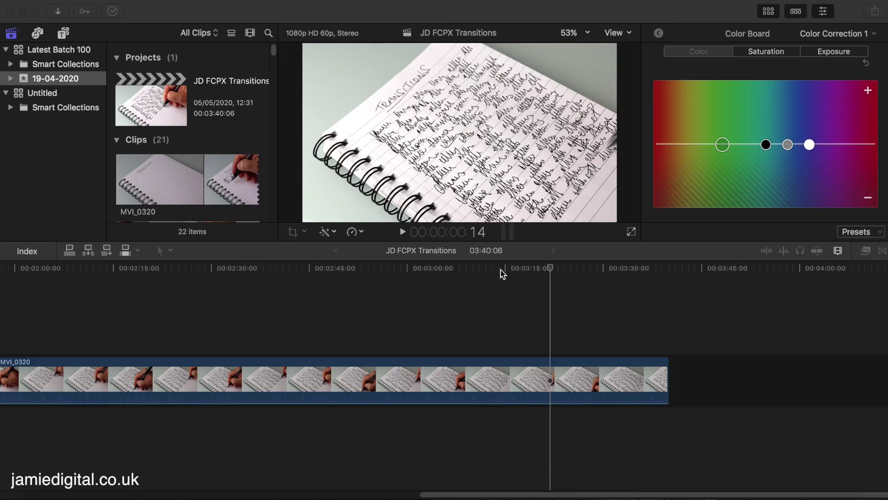
# - Open the transitions browser and show all installed transitions instead of only the Wipes category
pyautogui.moveTo(500, 270); pyautogui.dragTo(365, 274)
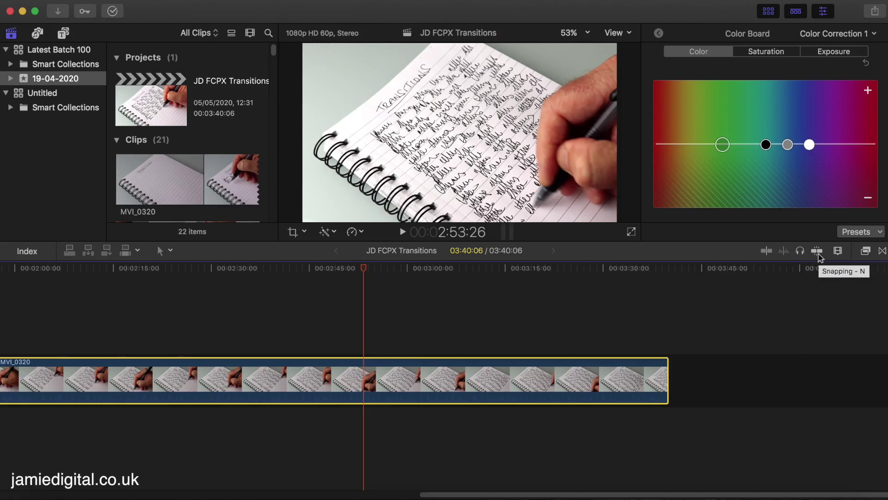
pyautogui.click(882, 253)
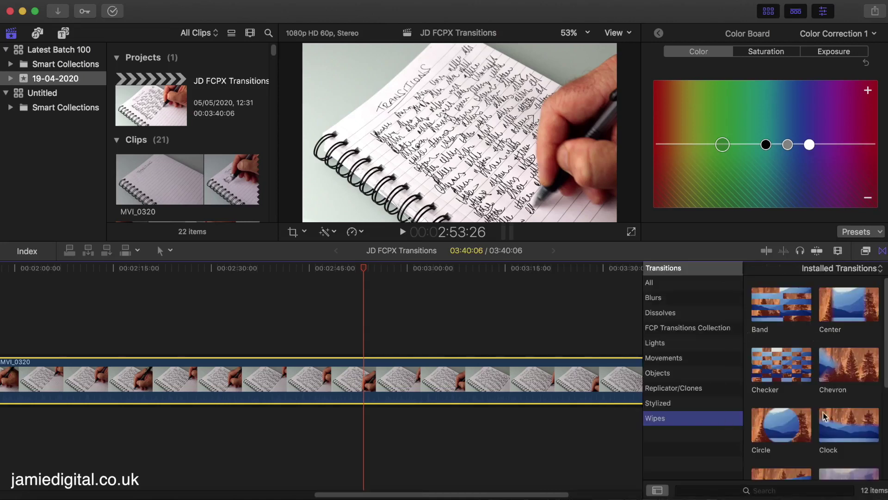
pyautogui.click(885, 326)
pyautogui.moveTo(885, 327); pyautogui.dragTo(882, 372)
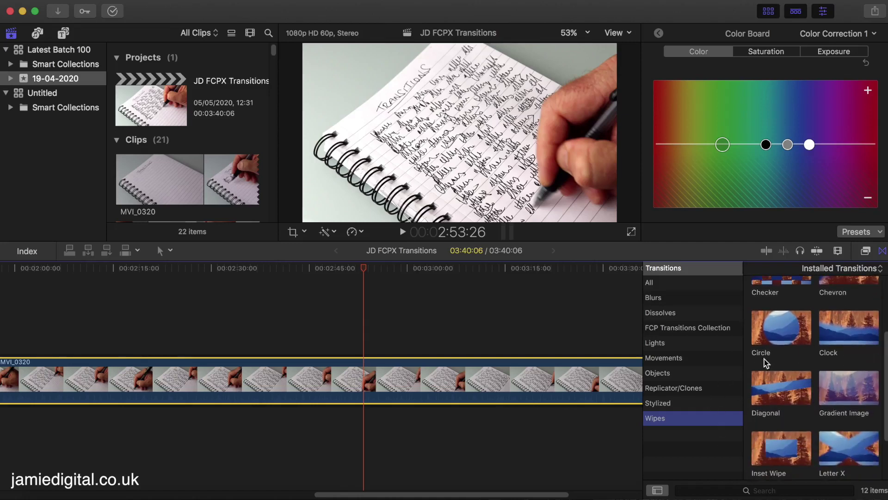
pyautogui.scroll(5, 746, 342)
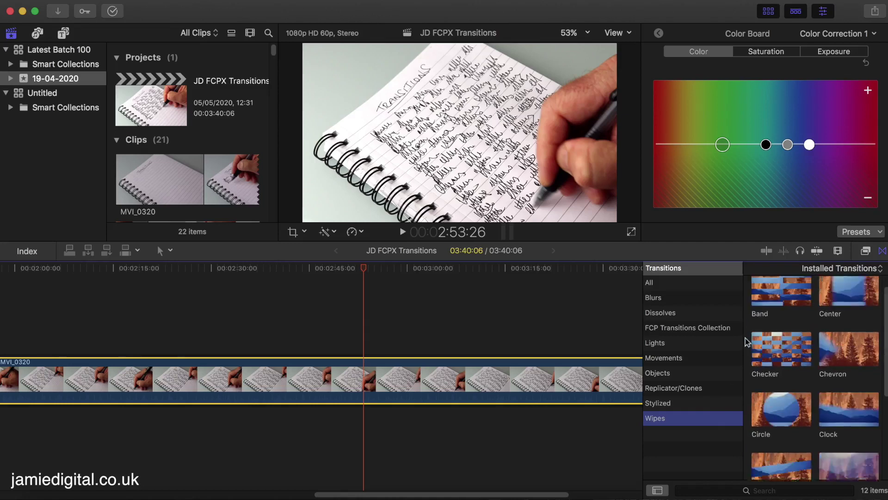
pyautogui.click(660, 284)
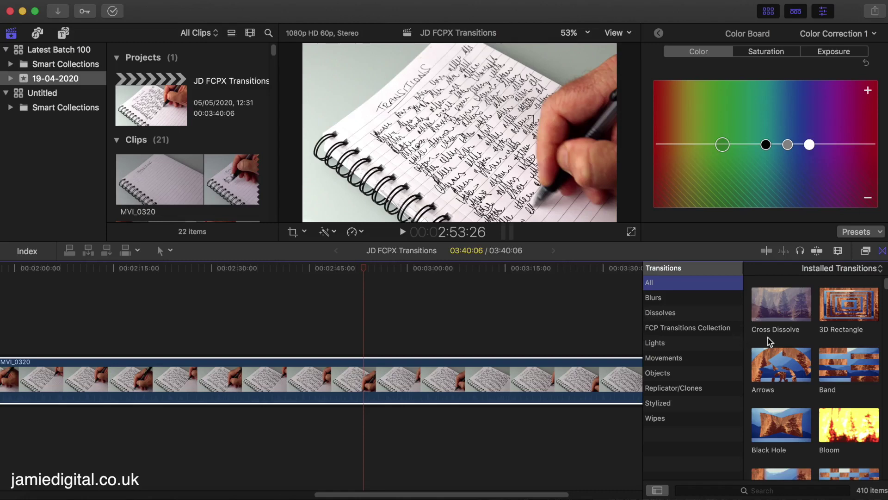
pyautogui.moveTo(885, 283)
pyautogui.mouseDown()
pyautogui.moveTo(884, 323)
pyautogui.moveTo(885, 279)
pyautogui.mouseUp()
# - Play the MVI_0320 clip from the start of the timeline and pause playback at about 15 seconds
pyautogui.click(434, 495)
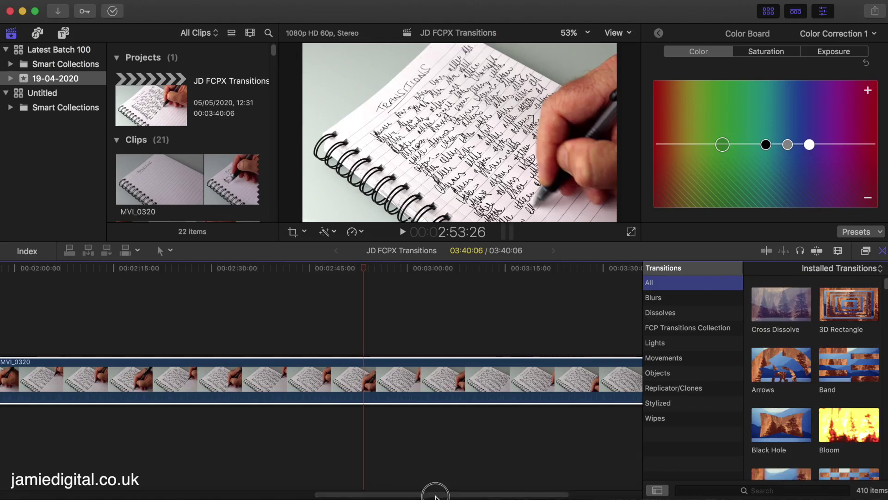
pyautogui.moveTo(435, 495); pyautogui.dragTo(134, 494)
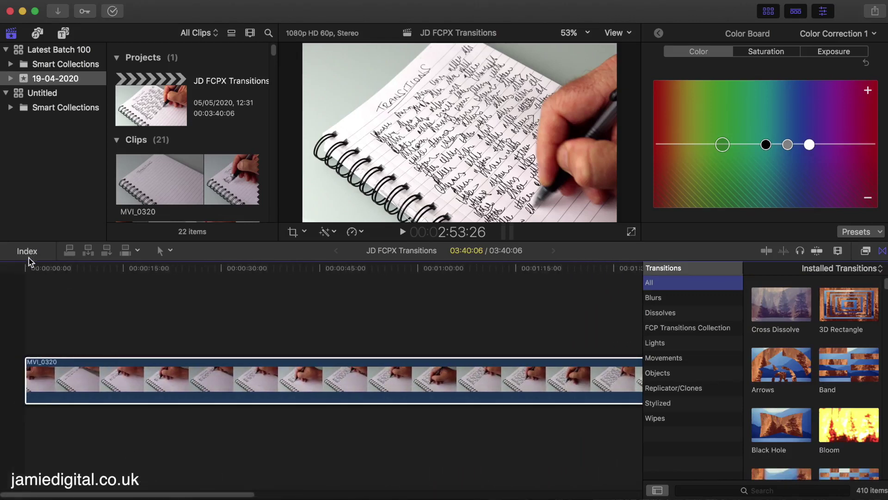
pyautogui.moveTo(27, 268); pyautogui.dragTo(36, 271)
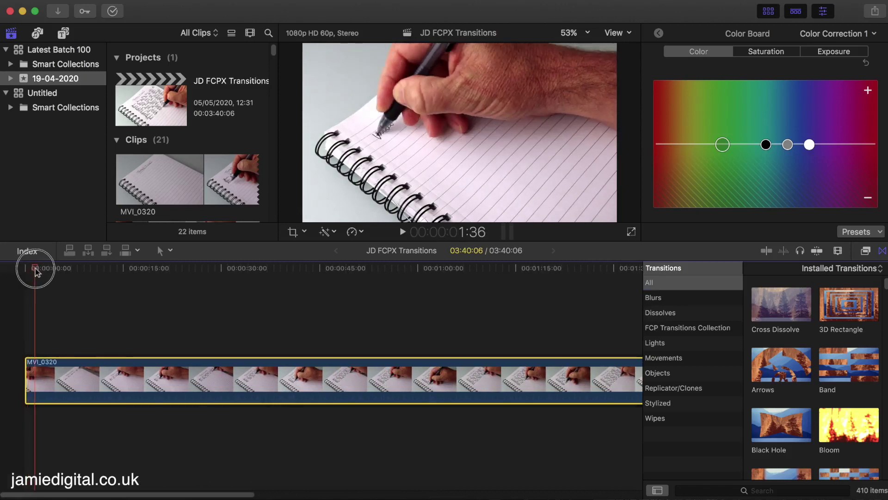
pyautogui.click(402, 232)
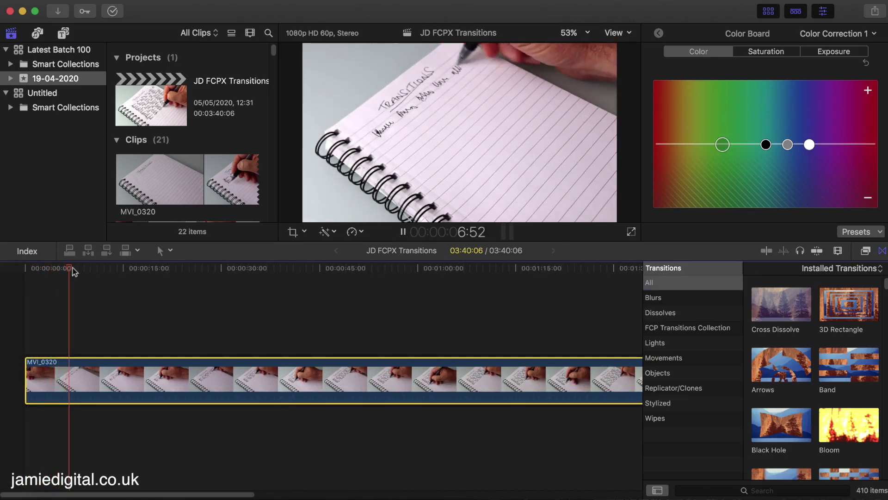
pyautogui.moveTo(69, 267); pyautogui.dragTo(26, 276)
pyautogui.click(406, 233)
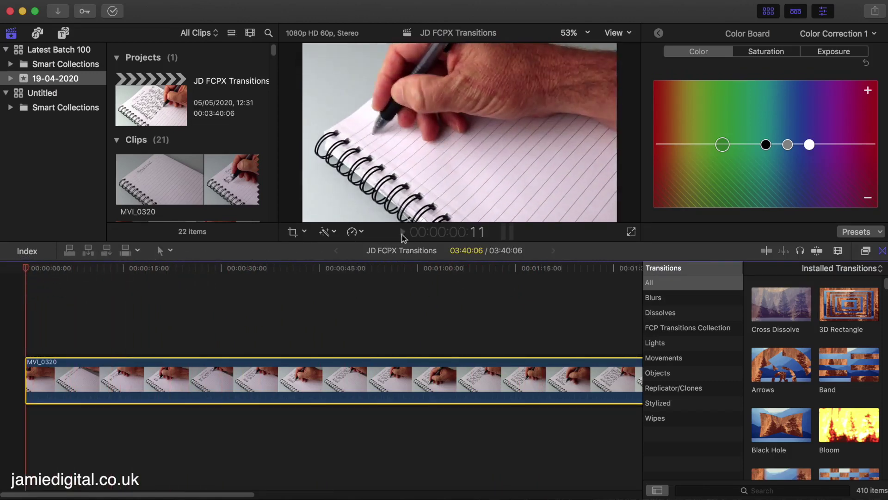
pyautogui.click(402, 232)
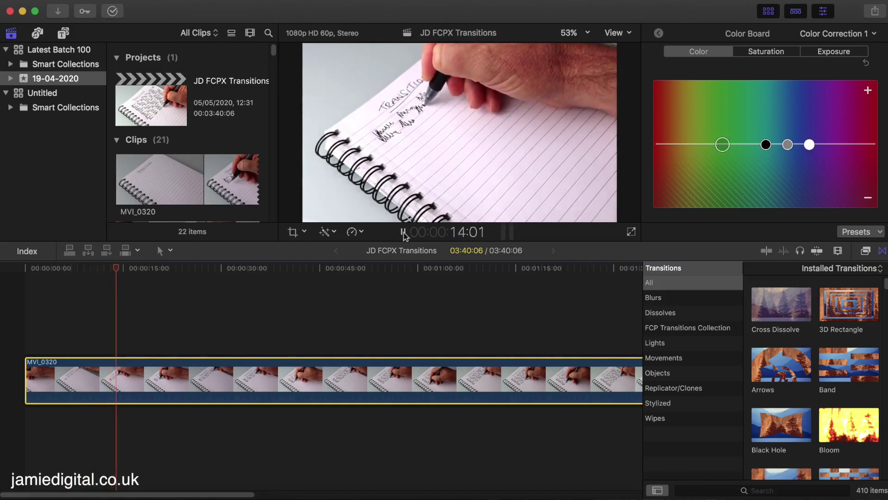
pyautogui.click(403, 232)
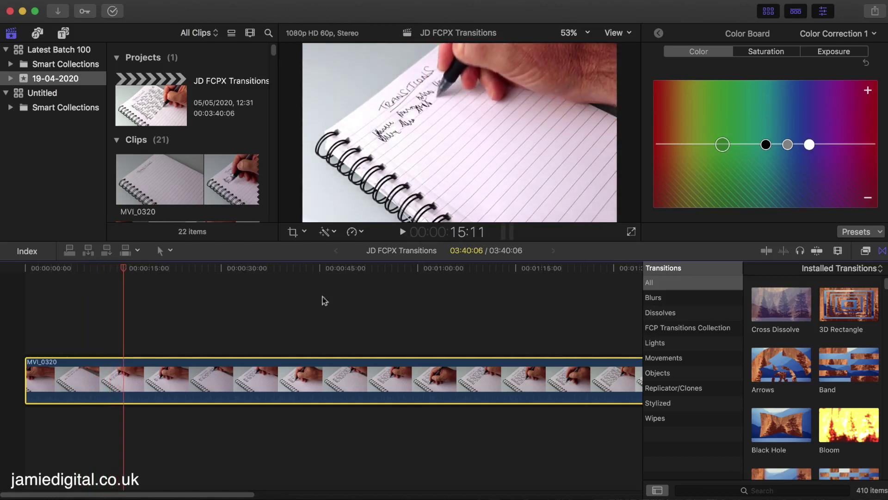
# - Blade the MVI_0320 clip at the playhead at 15:11 and again at about 2:53 in the timeline
pyautogui.click(170, 251)
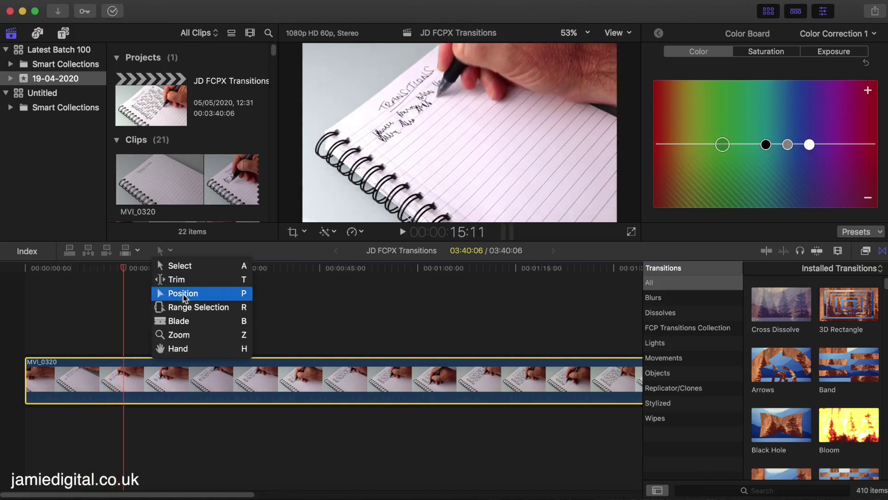
pyautogui.click(186, 321)
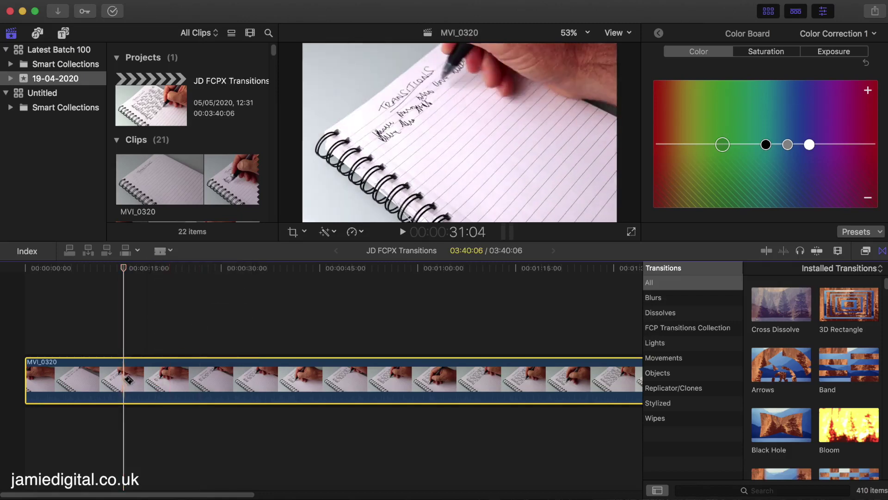
pyautogui.click(124, 379)
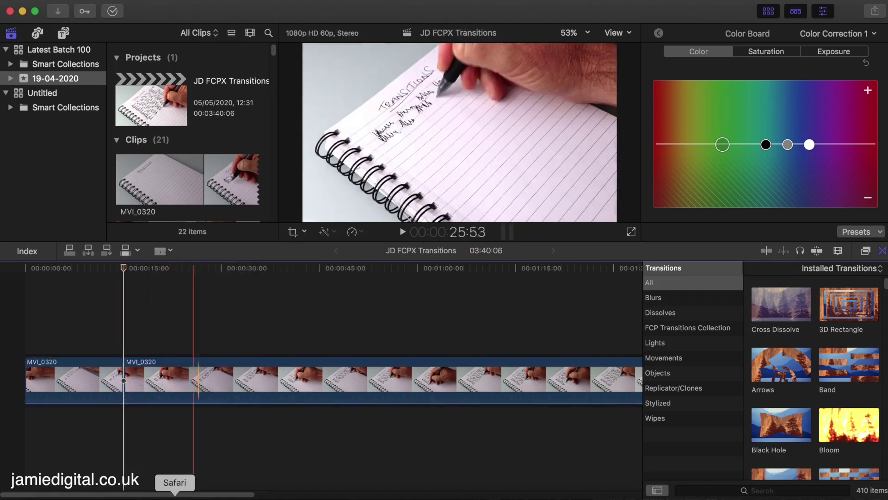
pyautogui.moveTo(180, 494); pyautogui.dragTo(541, 490)
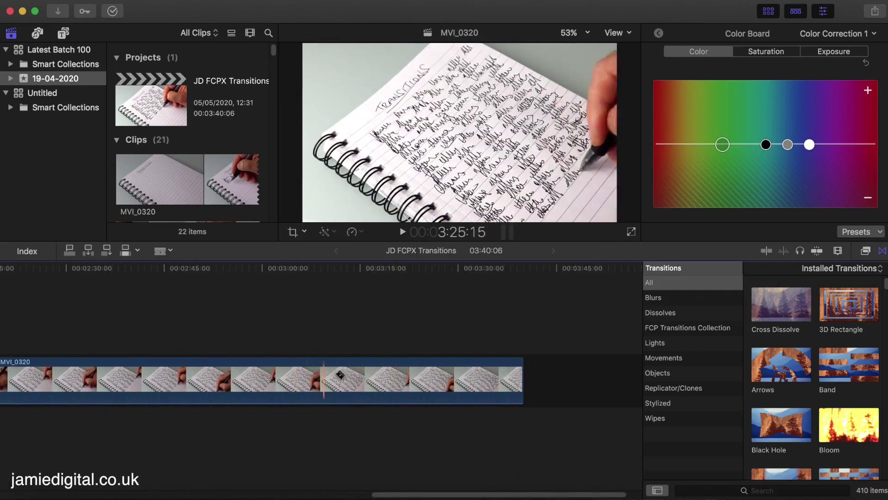
pyautogui.click(217, 380)
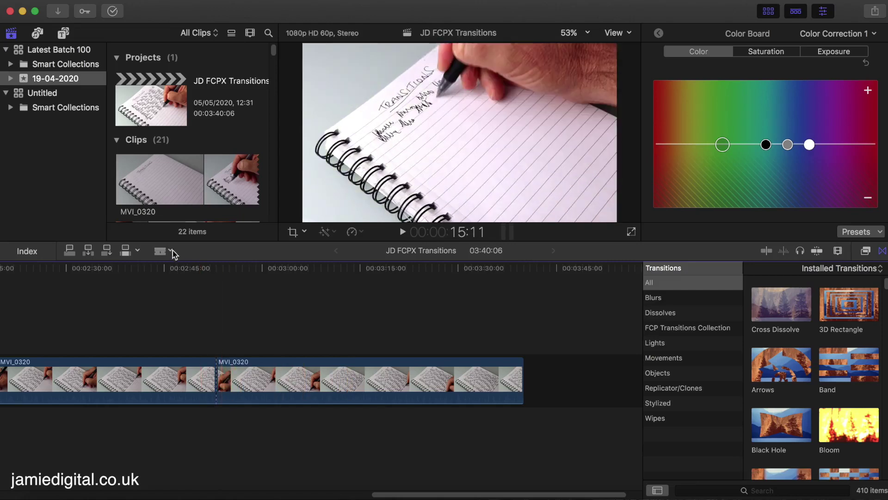
# - Switch back to the Select tool and delete the long middle section between the two cuts
pyautogui.click(162, 251)
pyautogui.click(175, 266)
pyautogui.click(193, 366)
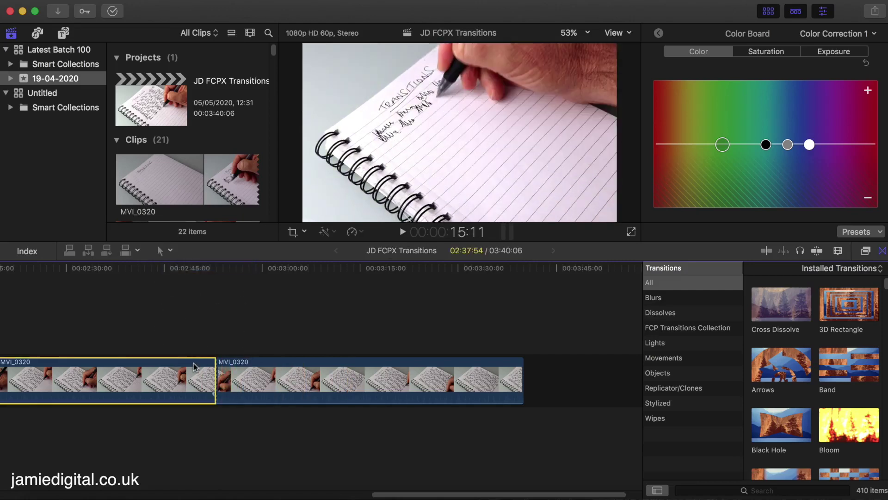
pyautogui.press('Delete')
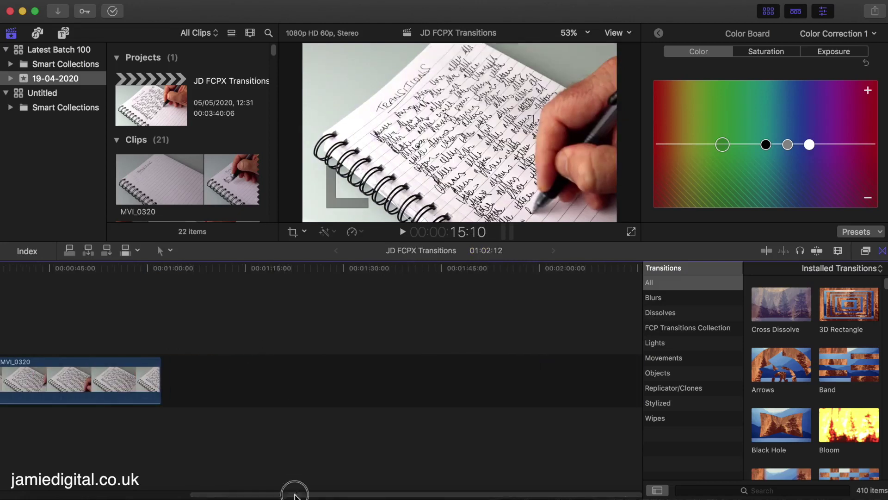
# - Play the timeline across the join between the two remaining clips, starting a few seconds before the cut
pyautogui.moveTo(293, 493); pyautogui.dragTo(129, 494)
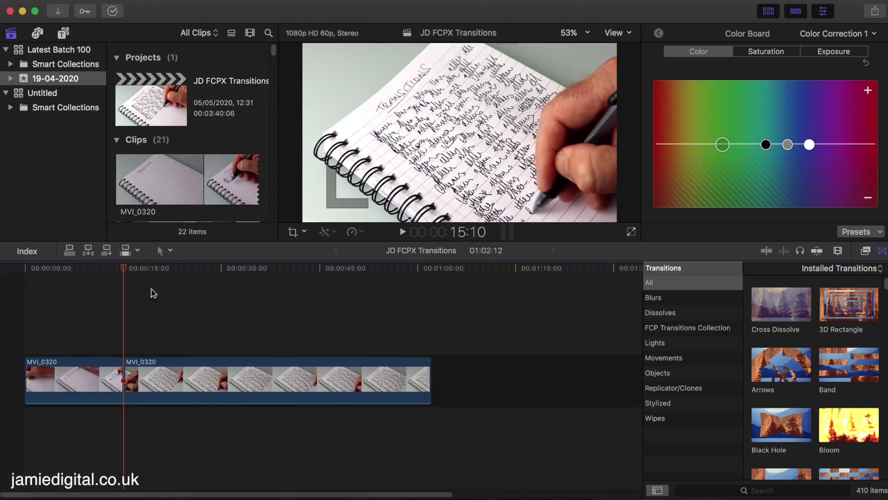
pyautogui.click(110, 267)
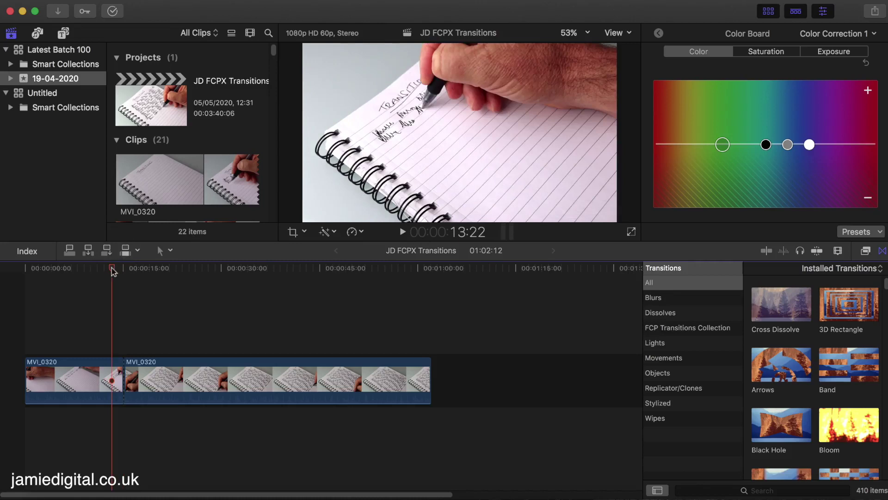
pyautogui.moveTo(113, 271); pyautogui.dragTo(97, 268)
pyautogui.click(403, 231)
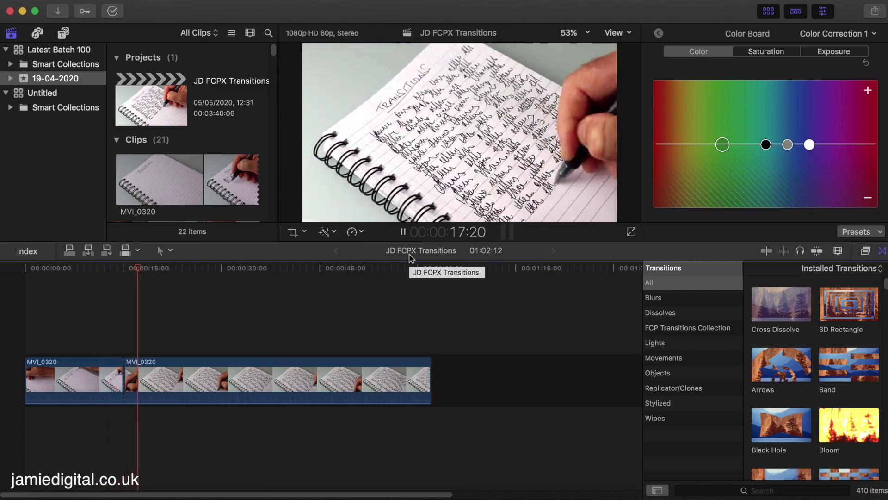
pyautogui.click(402, 232)
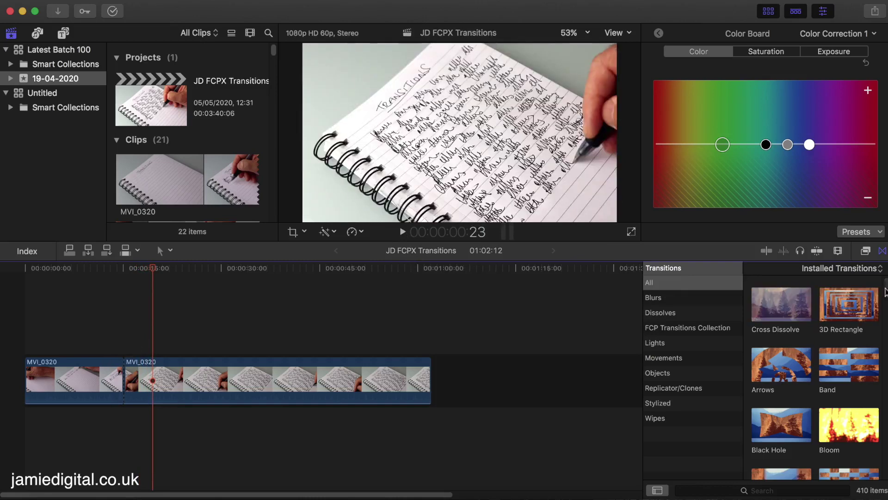
# - Examine the full list of installed transitions and each category from Blurs to Wipes, previewing sample transitions
pyautogui.moveTo(885, 291)
pyautogui.mouseDown()
pyautogui.moveTo(883, 326)
pyautogui.moveTo(881, 281)
pyautogui.mouseUp()
pyautogui.scroll(-10, 814, 370)
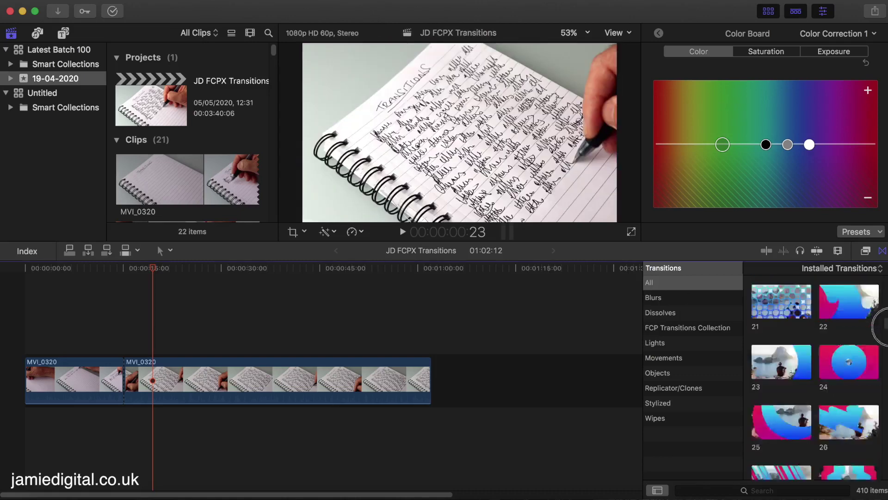
pyautogui.moveTo(883, 326); pyautogui.dragTo(884, 277)
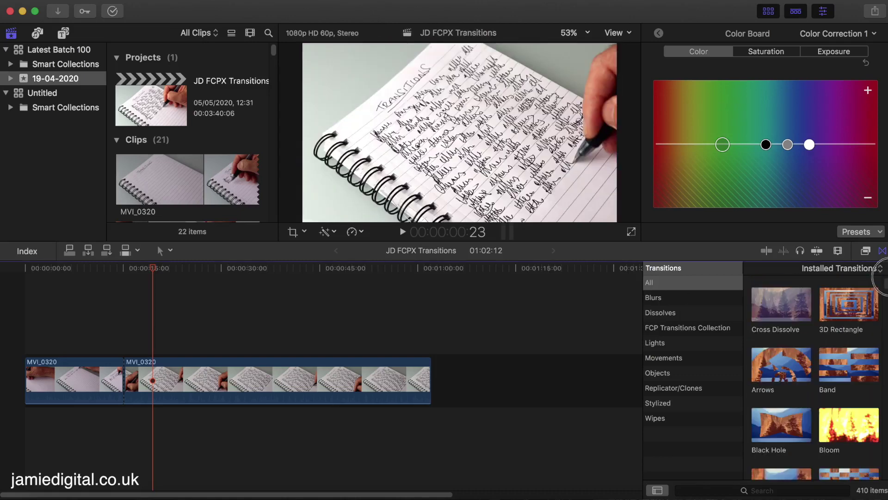
pyautogui.click(669, 301)
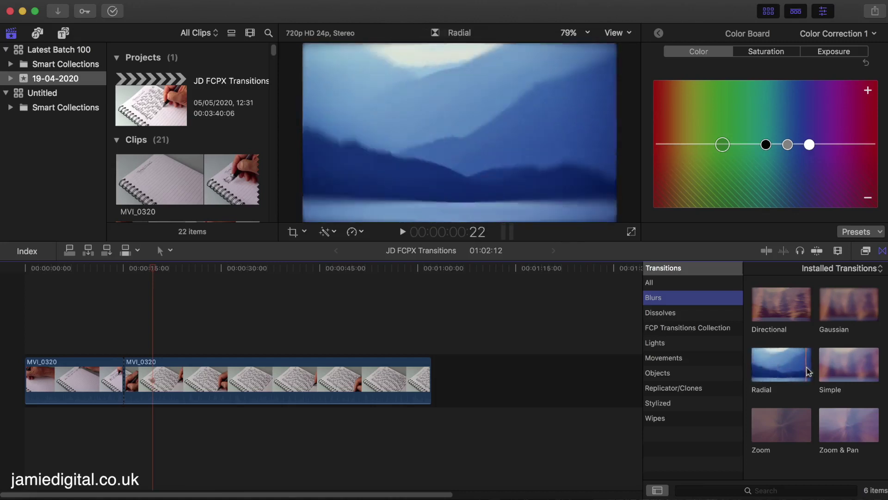
pyautogui.click(672, 317)
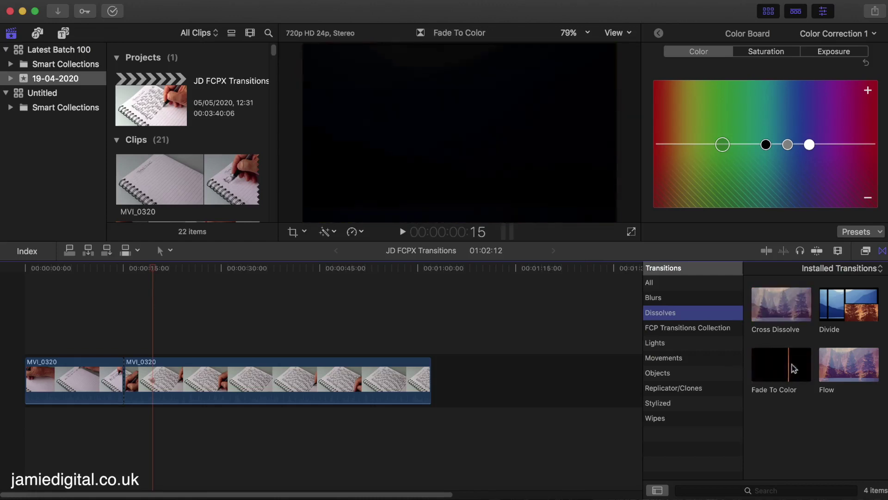
pyautogui.click(677, 328)
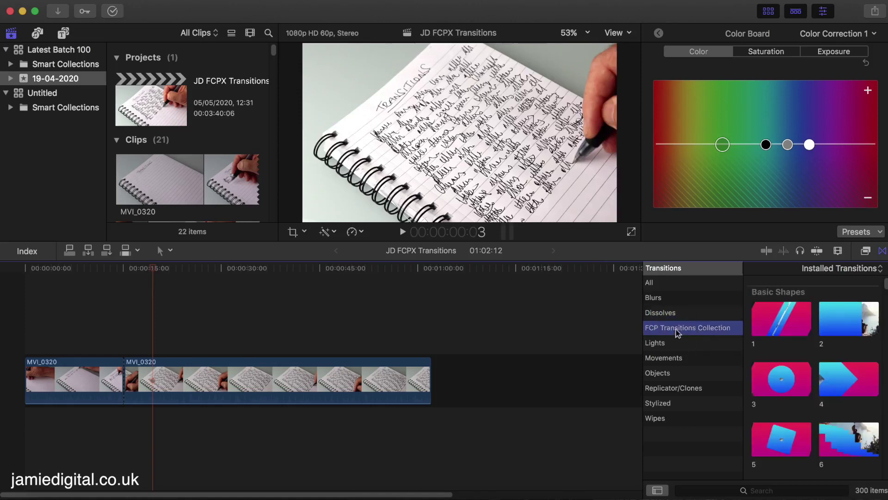
pyautogui.click(669, 346)
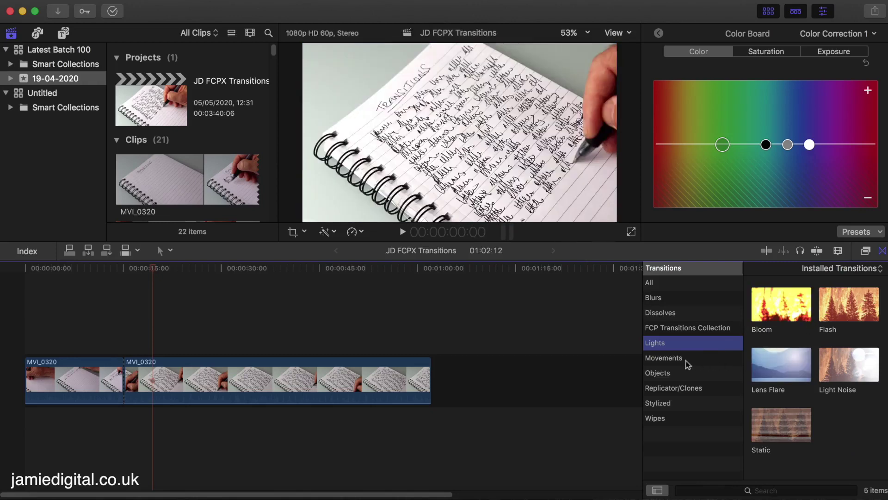
pyautogui.click(683, 361)
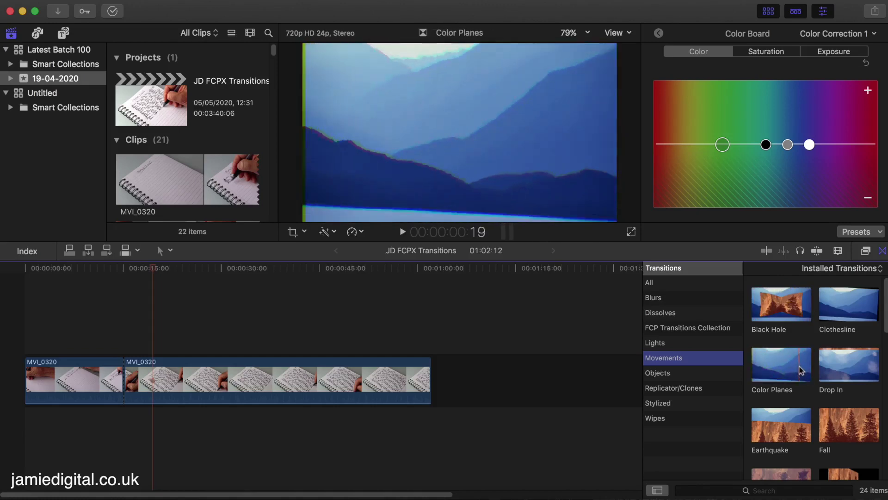
pyautogui.click(657, 374)
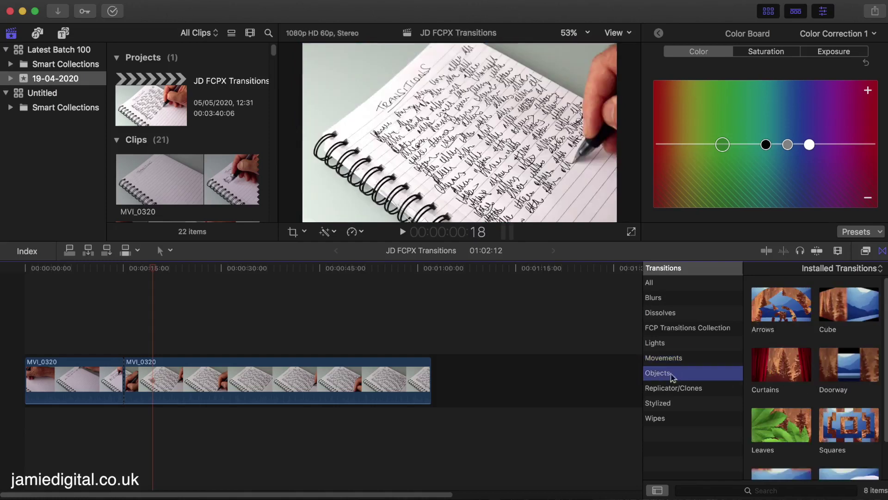
pyautogui.click(750, 310)
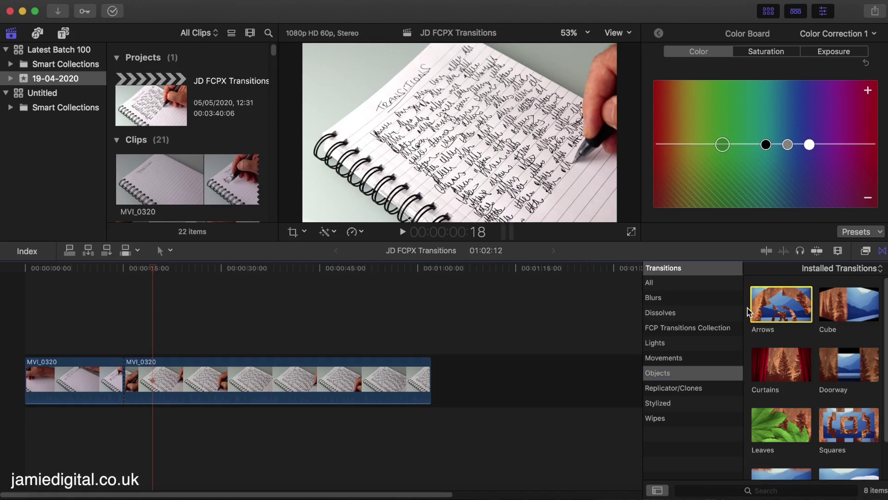
pyautogui.click(680, 387)
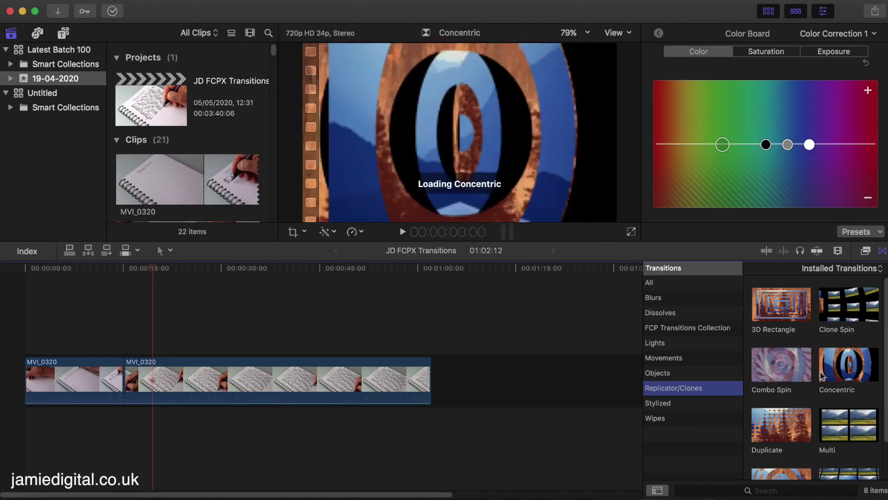
pyautogui.click(684, 404)
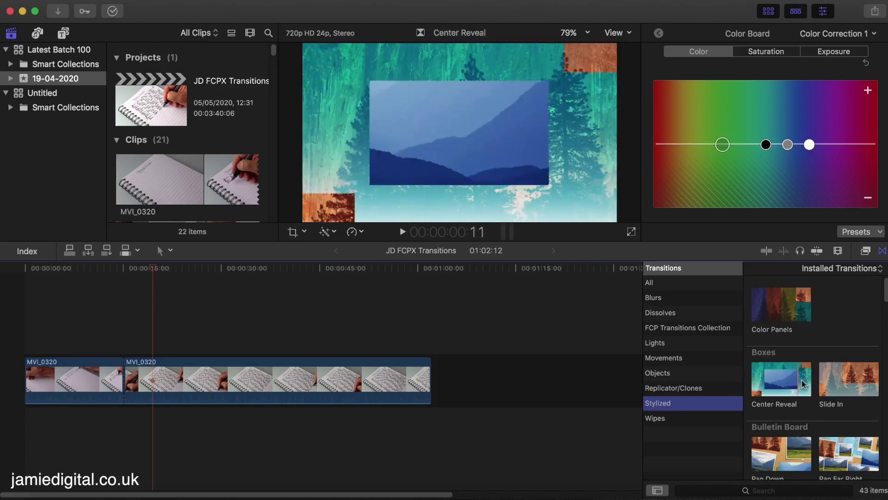
pyautogui.click(661, 422)
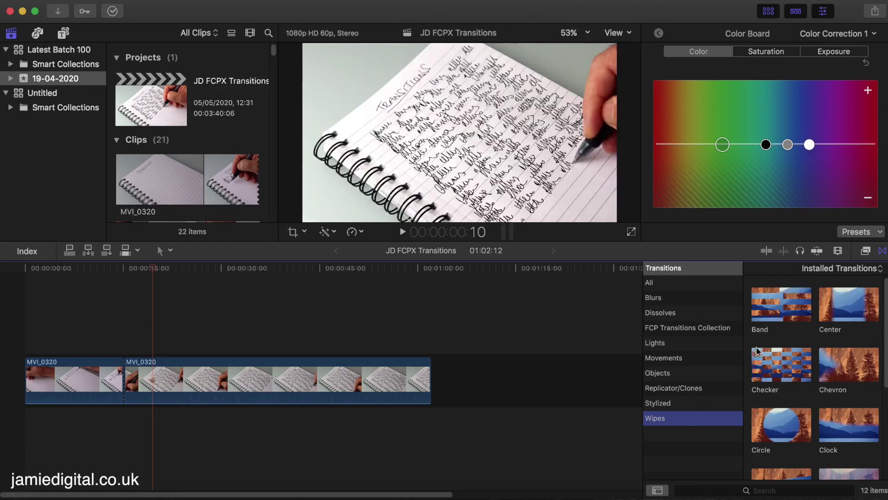
# - Apply the Band wipe transition to the edit point between the two MVI_0320 clips
pyautogui.click(783, 309)
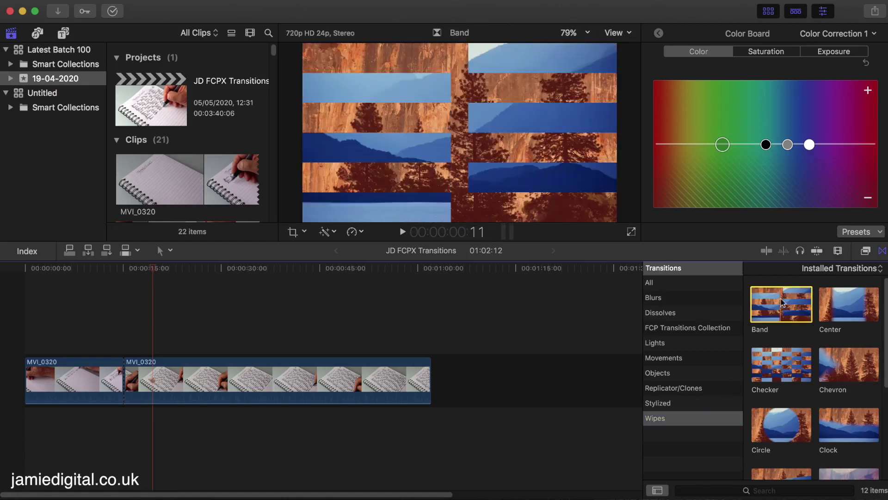
pyautogui.click(786, 301)
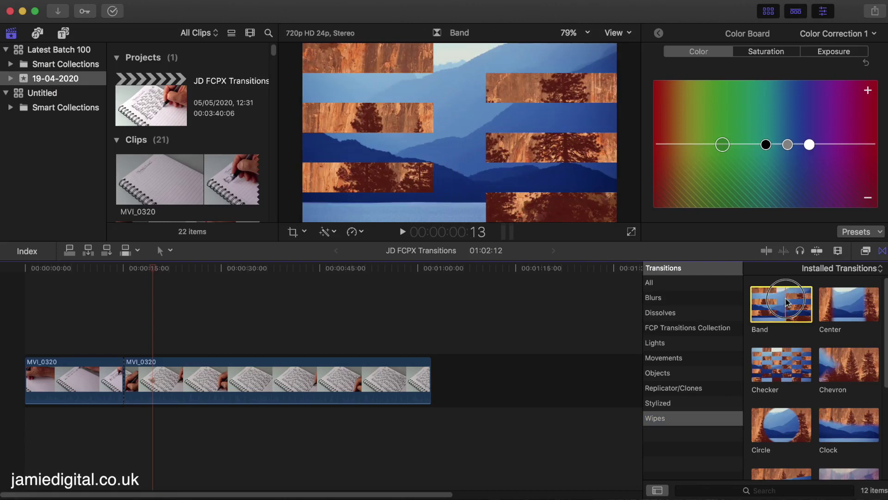
pyautogui.moveTo(786, 302)
pyautogui.mouseDown()
pyautogui.moveTo(678, 333)
pyautogui.moveTo(179, 359)
pyautogui.moveTo(136, 366)
pyautogui.moveTo(124, 382)
pyautogui.mouseUp()
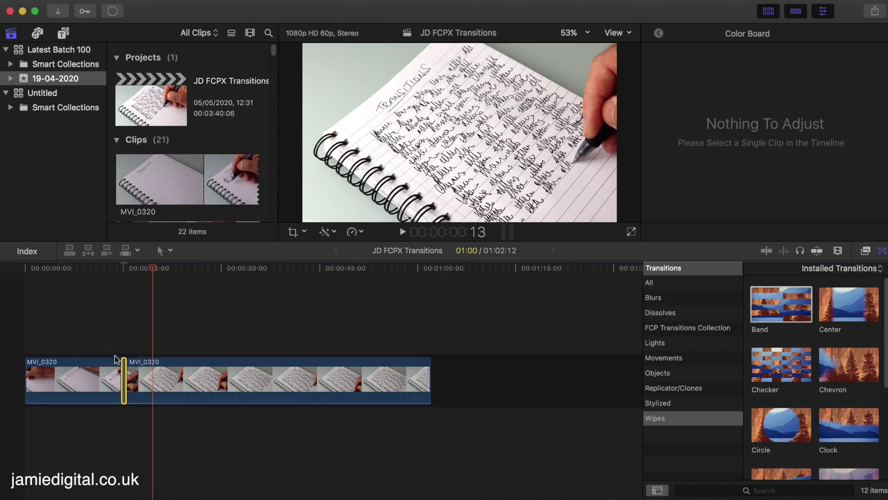
# - Play the timeline across the Band transition twice, starting a couple of seconds before the cut each time
pyautogui.click(153, 271)
pyautogui.moveTo(152, 271); pyautogui.dragTo(112, 277)
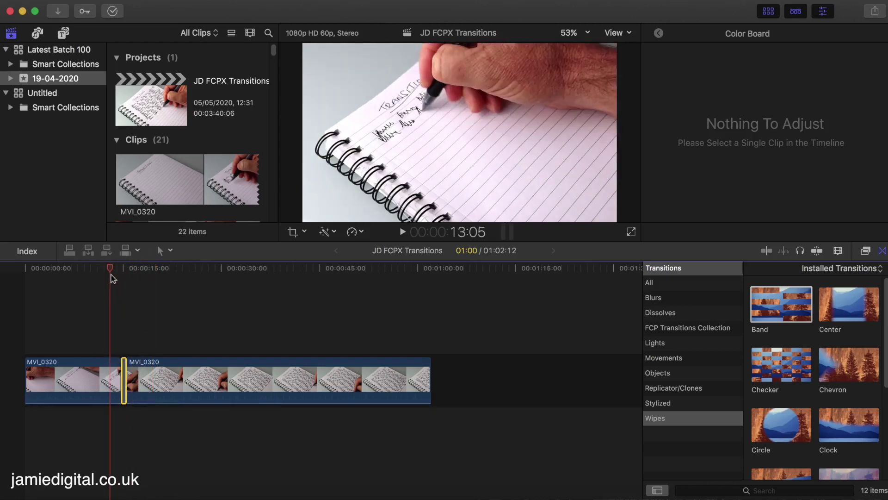
pyautogui.click(403, 232)
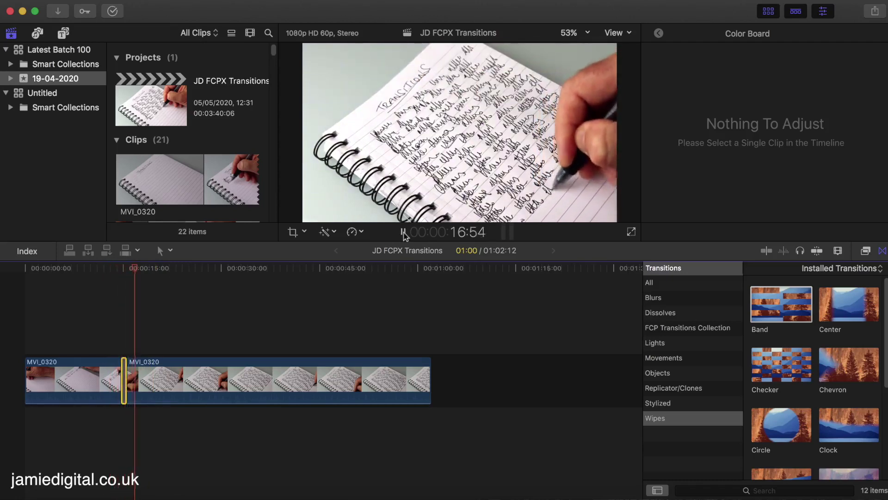
pyautogui.click(117, 272)
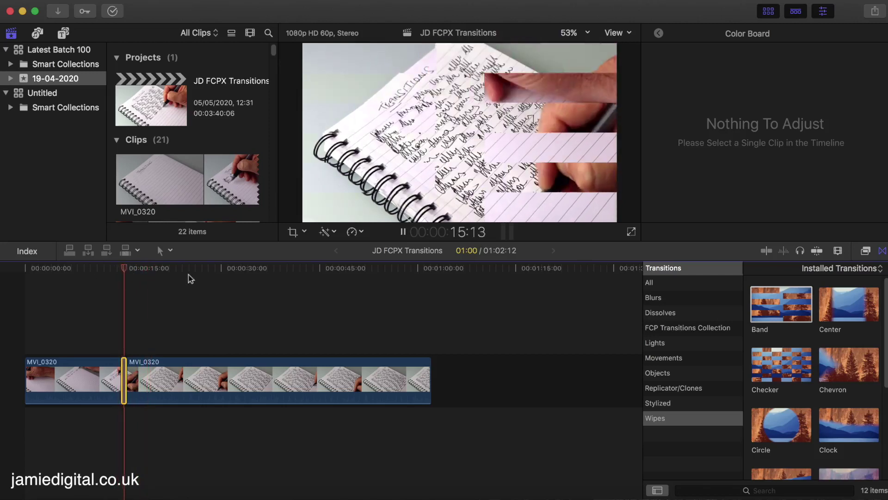
pyautogui.click(402, 231)
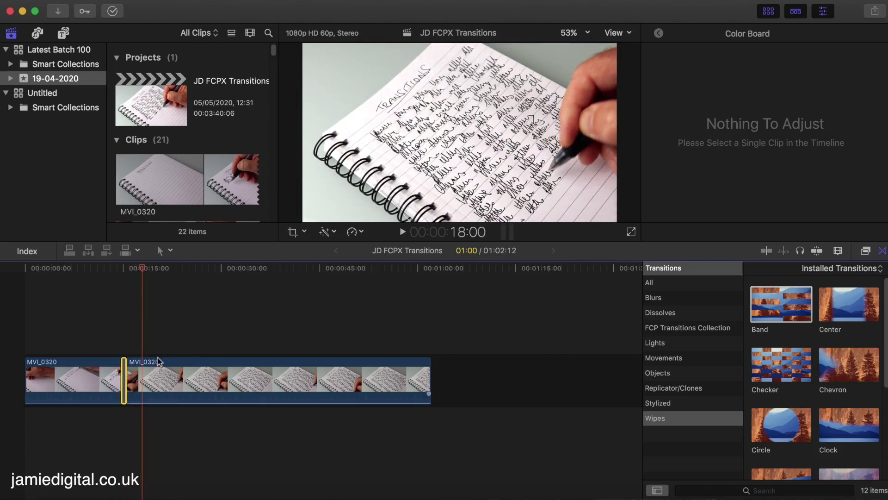
# - Change the Band transition's duration to 5 seconds (05:00)
pyautogui.rightClick(124, 365)
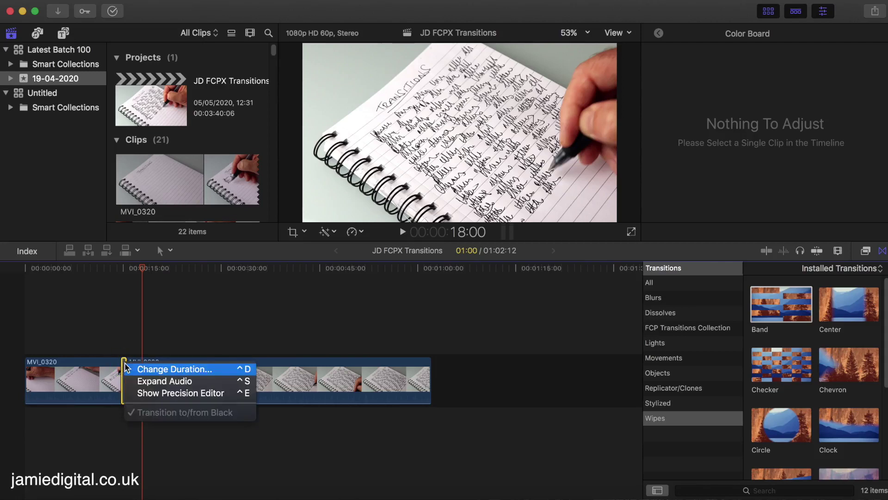
pyautogui.click(148, 369)
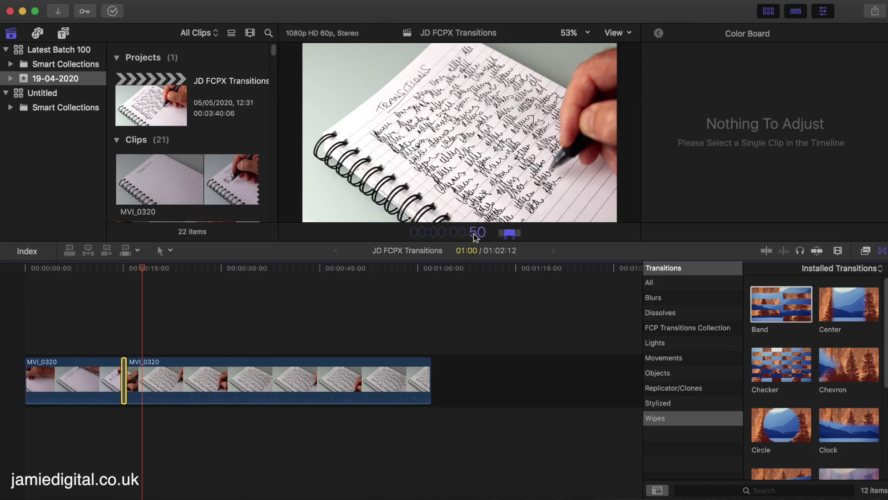
pyautogui.press('Return')
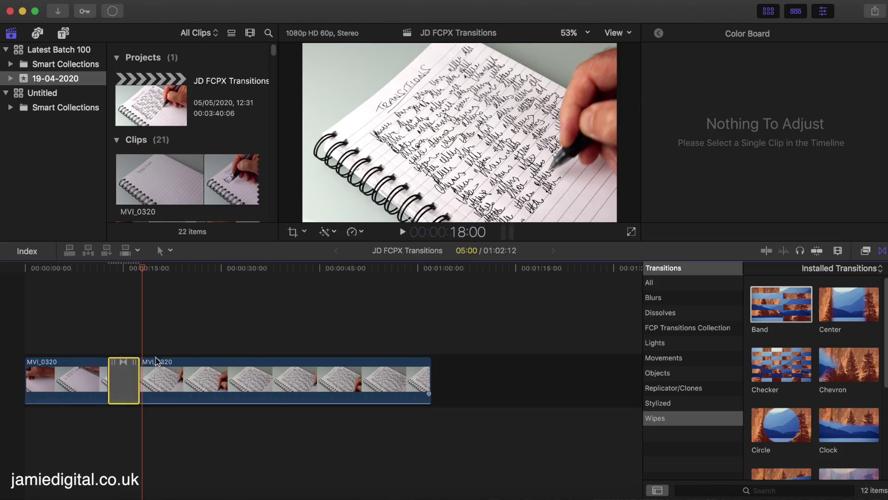
# - Play back the lengthened Band transition from about 11:34 in the timeline and stop playback once it is past
pyautogui.moveTo(139, 271); pyautogui.dragTo(100, 272)
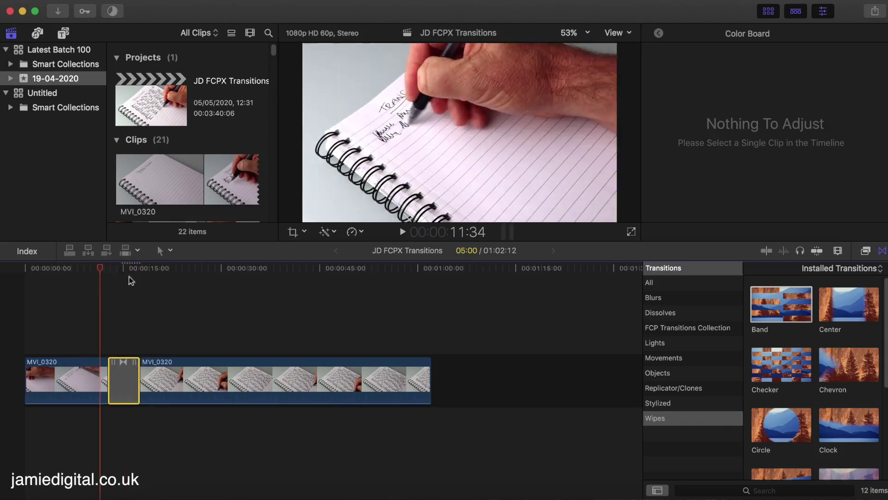
pyautogui.click(402, 231)
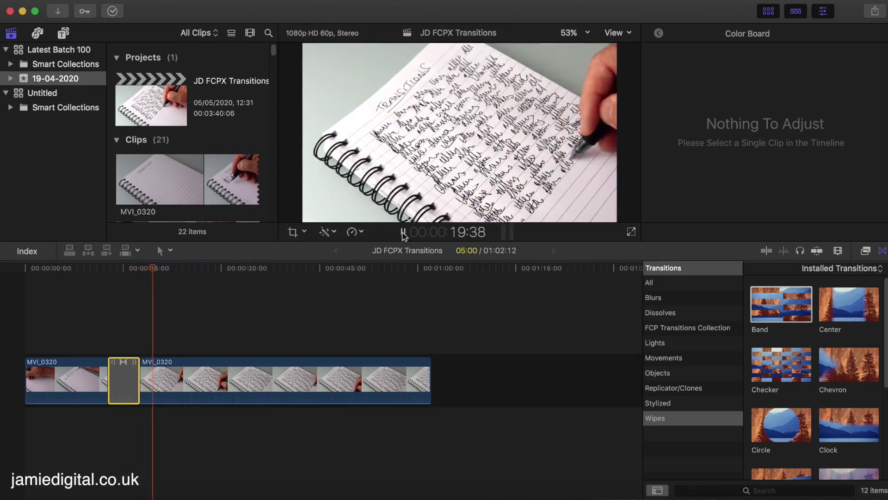
pyautogui.click(403, 232)
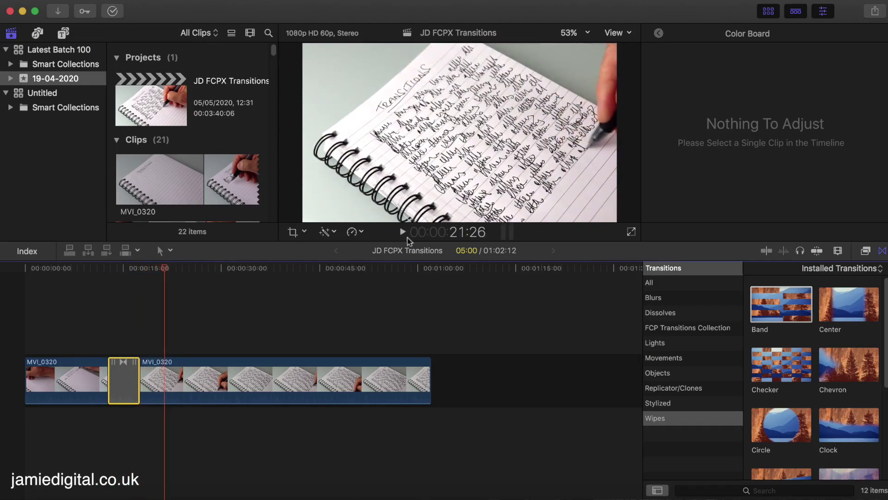